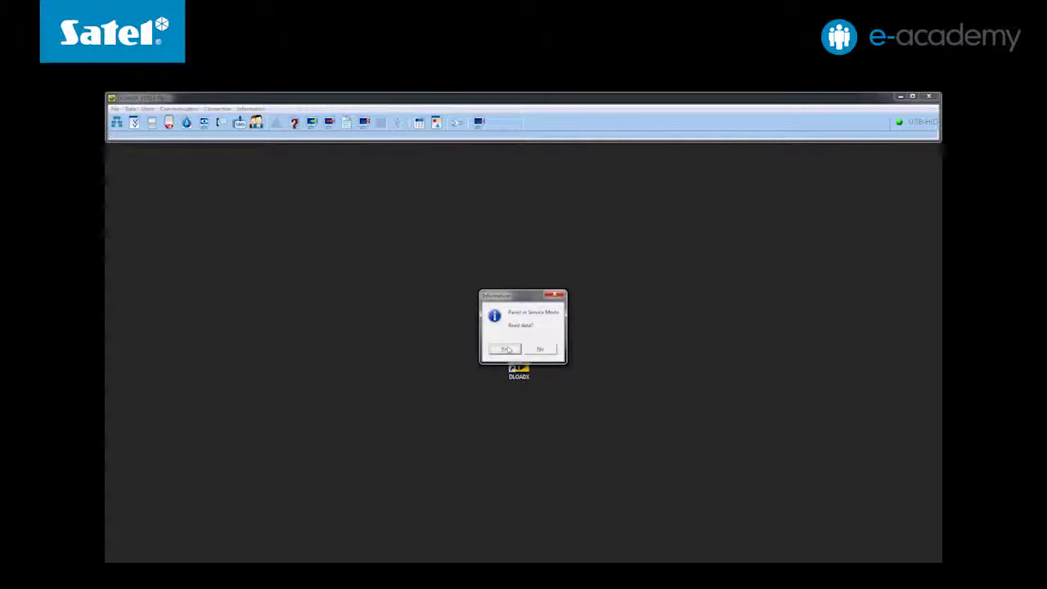
Read the data from the panel and open the VERSA-ETH module's hardware settings.
left_click(507, 349)
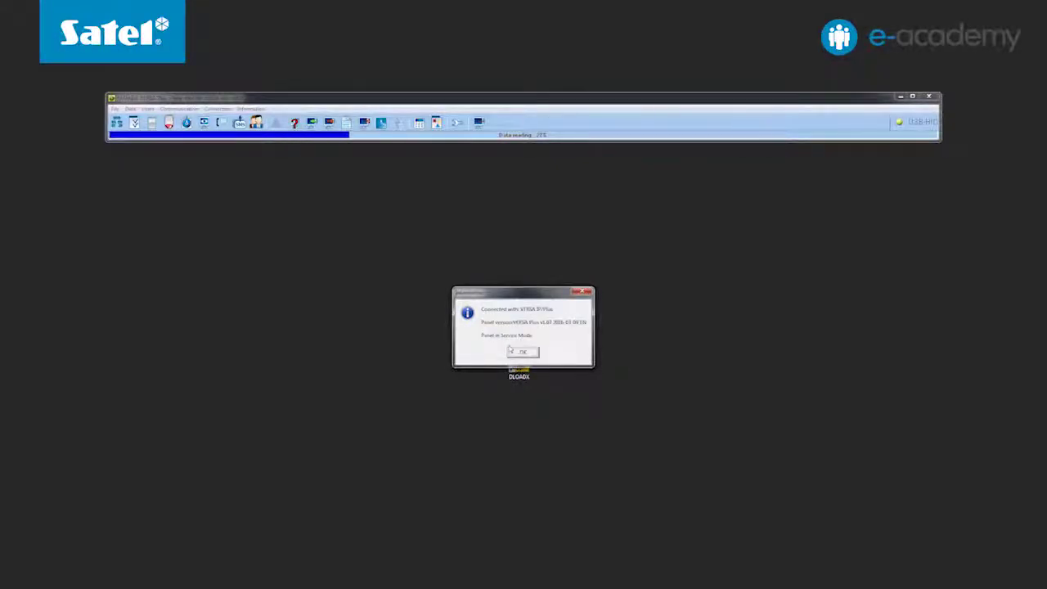
left_click(522, 352)
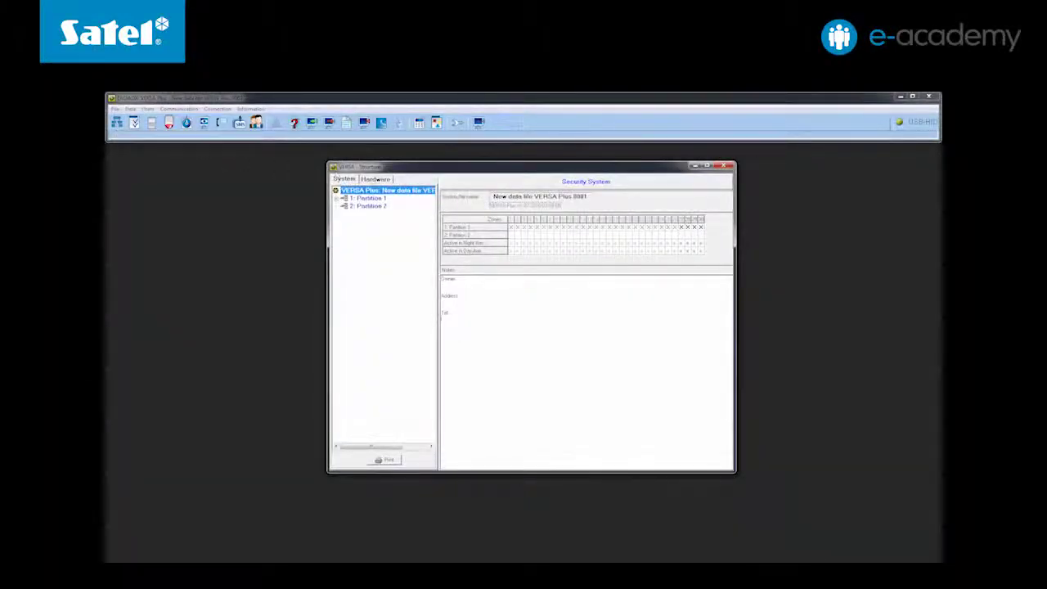
left_click(375, 179)
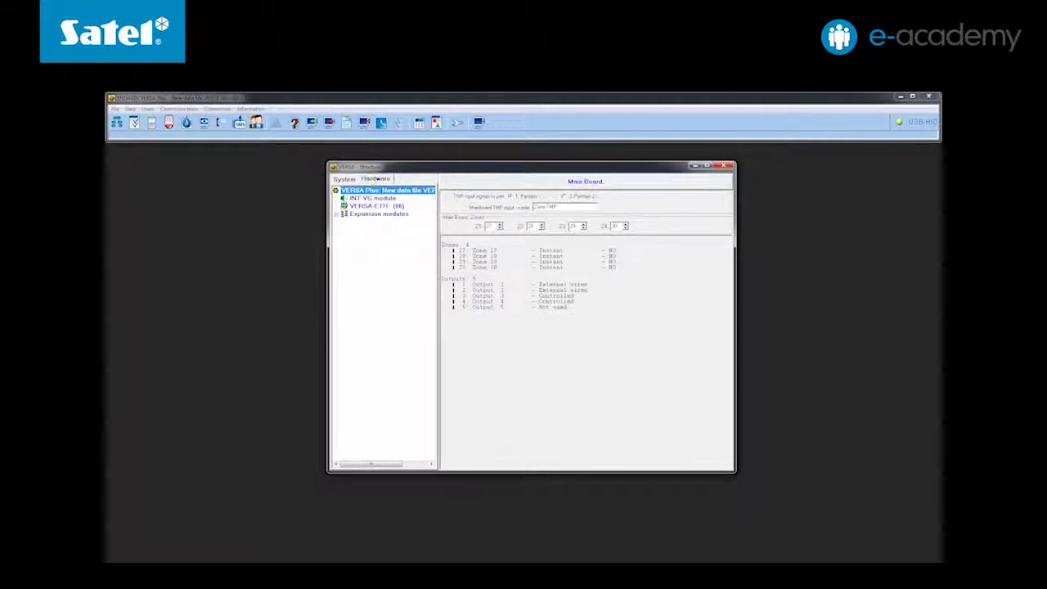
left_click(337, 215)
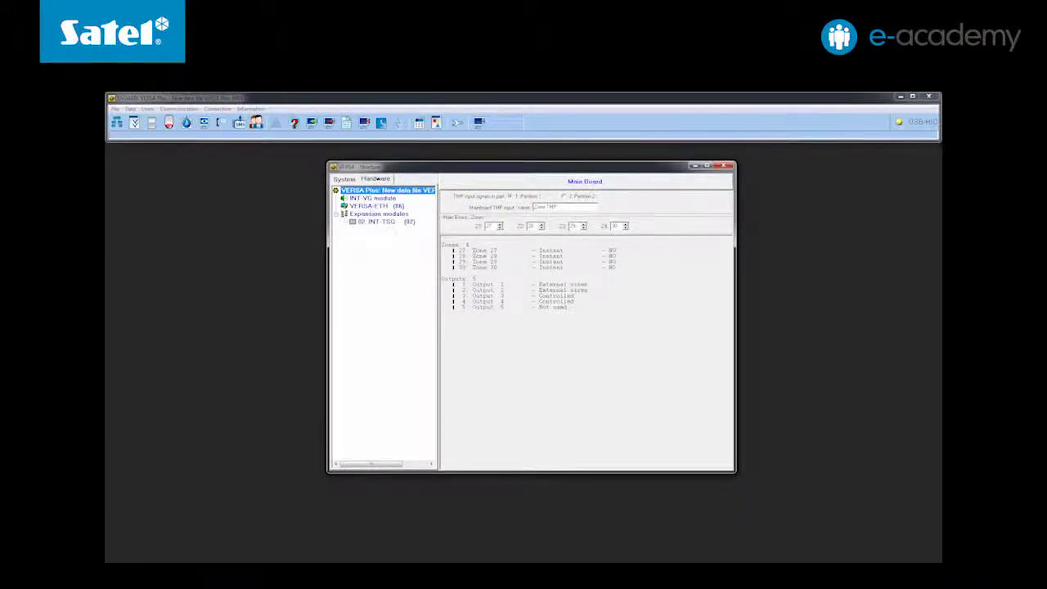
left_click(375, 207)
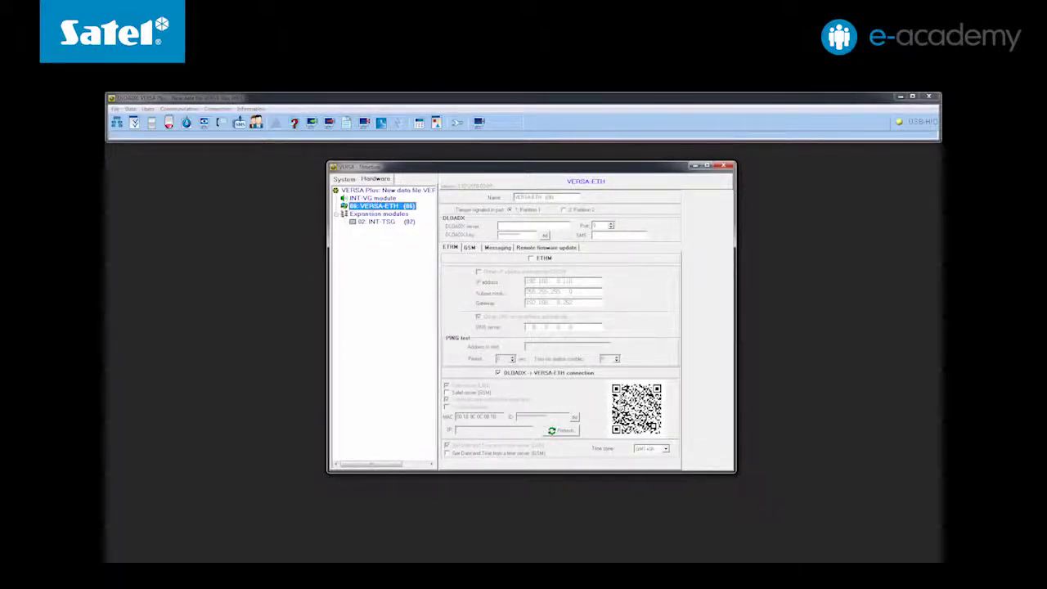
In the GSM settings, enable SIM 2, enter the PINs and SMS center numbers for both SIM cards, and write the data to the panel.
left_click(469, 248)
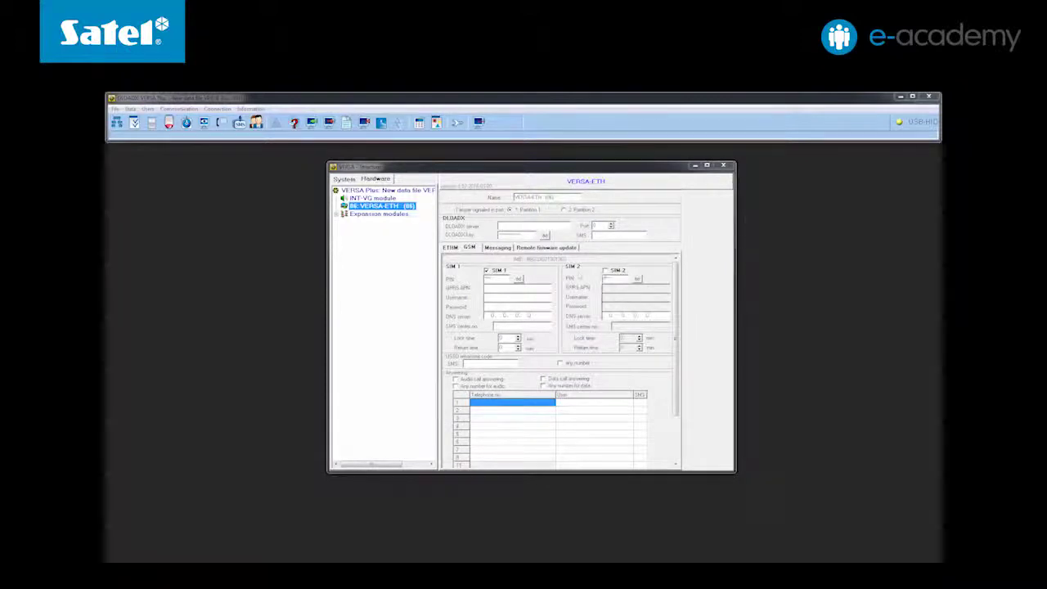
left_click(605, 272)
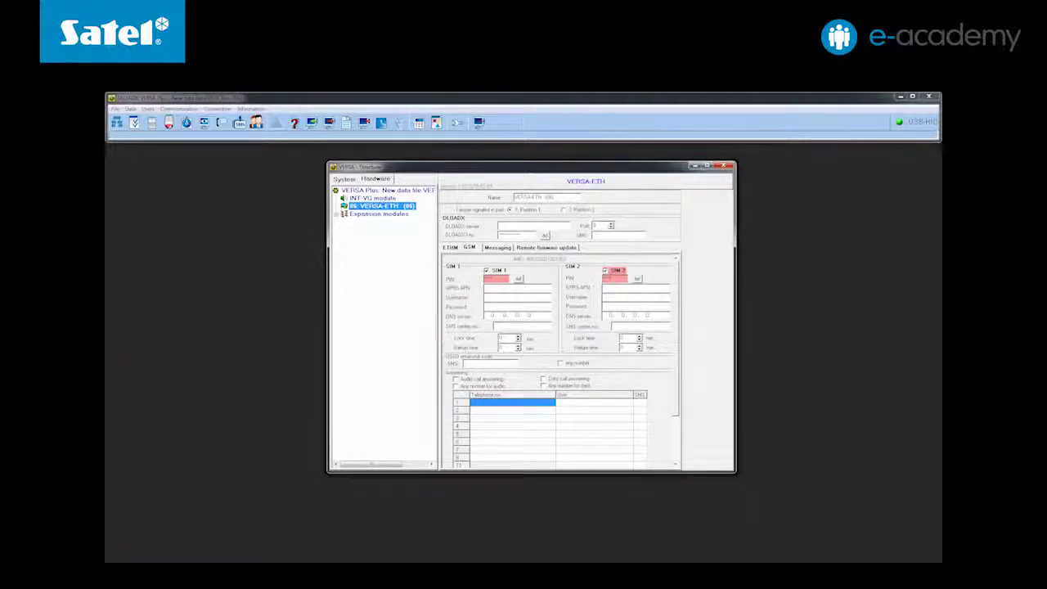
key("ctrl+v")
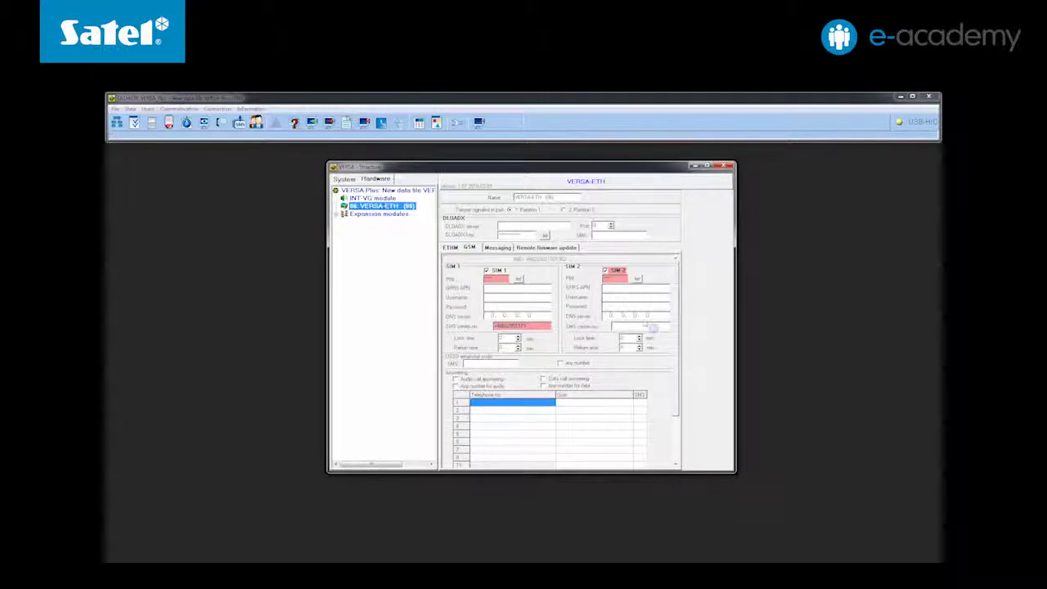
left_click(645, 326)
key("ctrl+v")
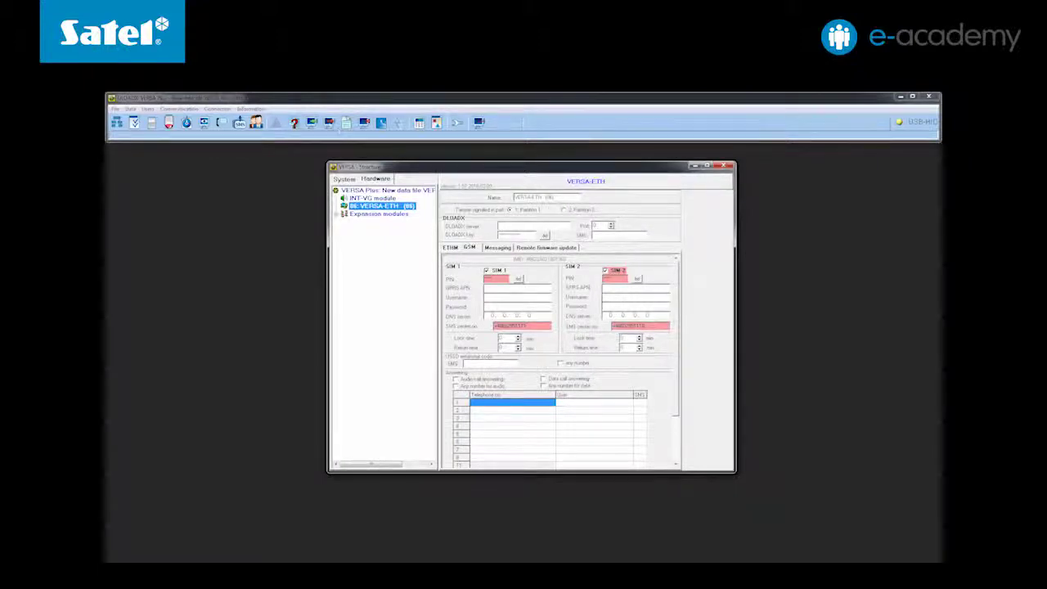
left_click(329, 122)
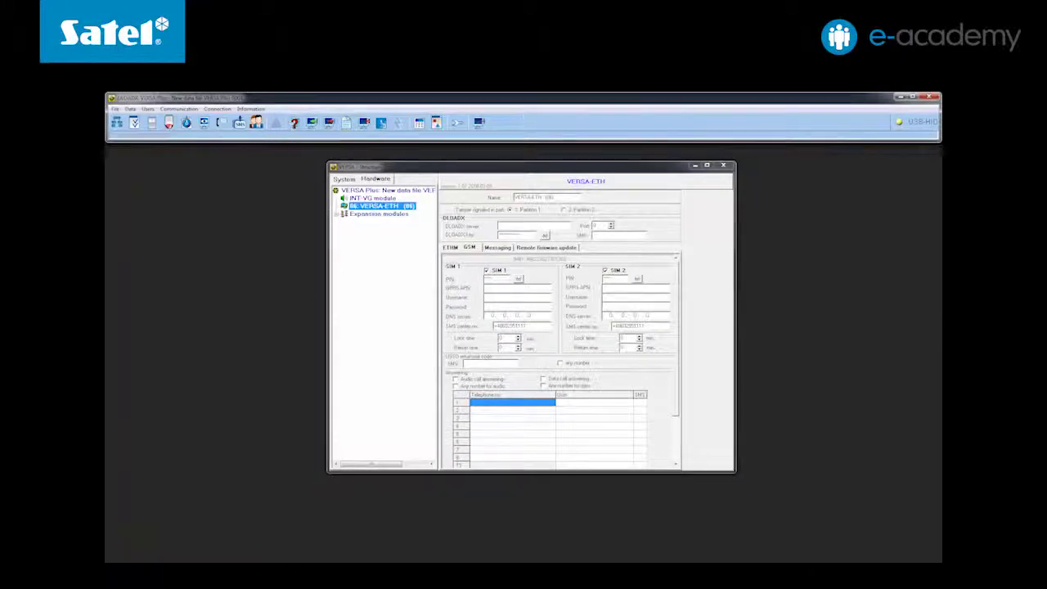
Enable telephone messaging and enter the phone number for Telephone 1 with messaging mode 4 - SMS.
left_click(220, 123)
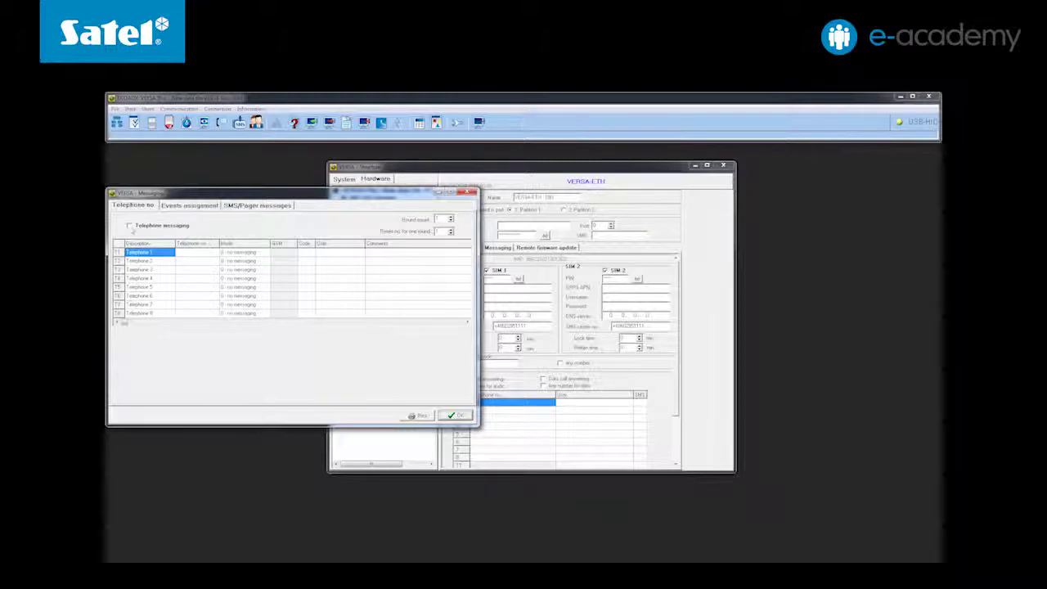
left_click(129, 226)
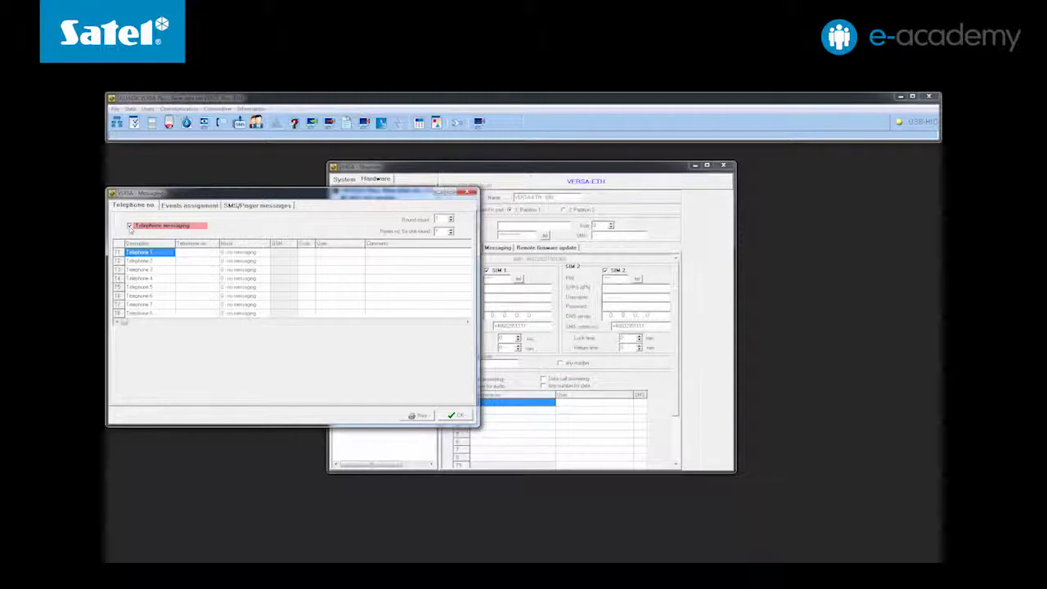
left_click(206, 254)
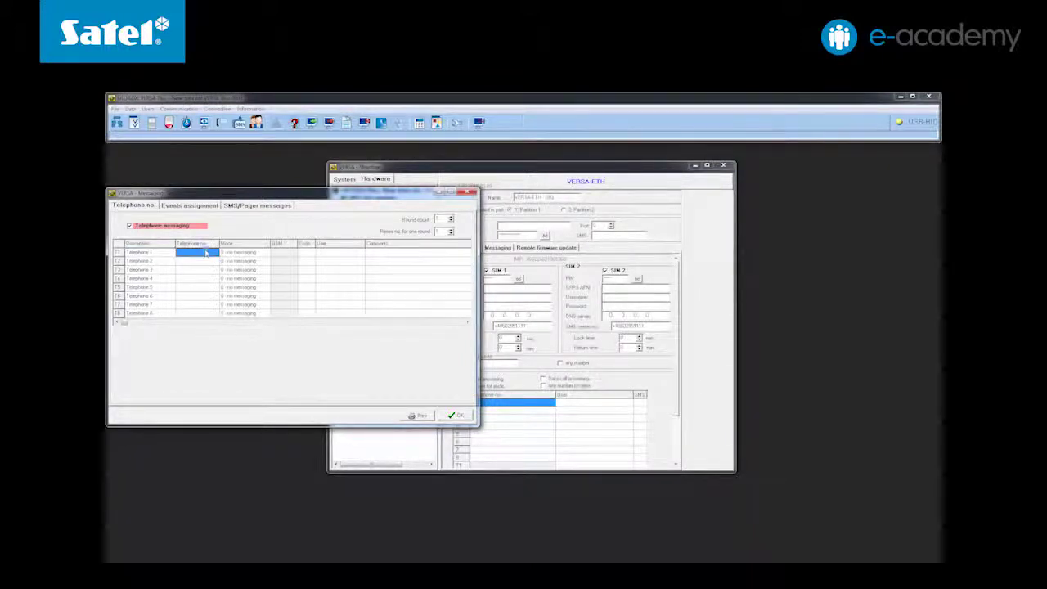
type("79039595")
left_click(249, 254)
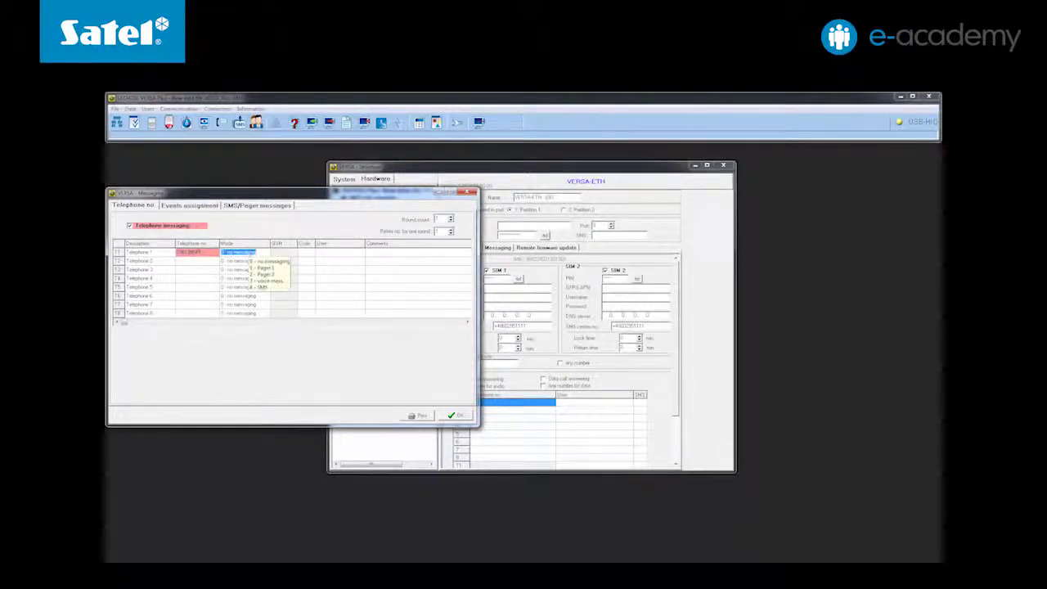
type("4")
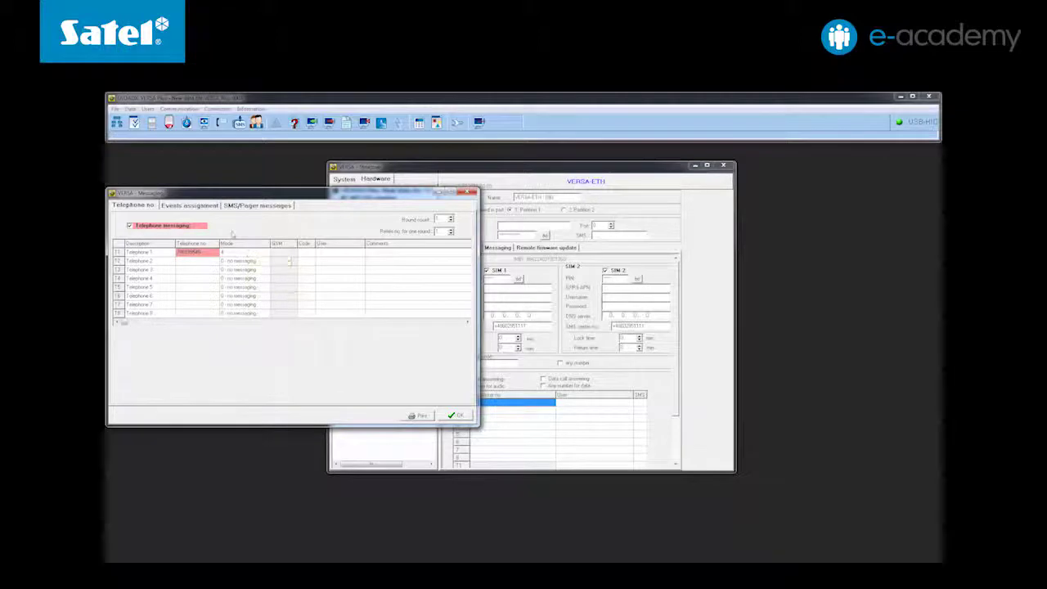
Define the first two SMS messages as "ARMED" and "ALARM ZONE 1".
left_click(243, 207)
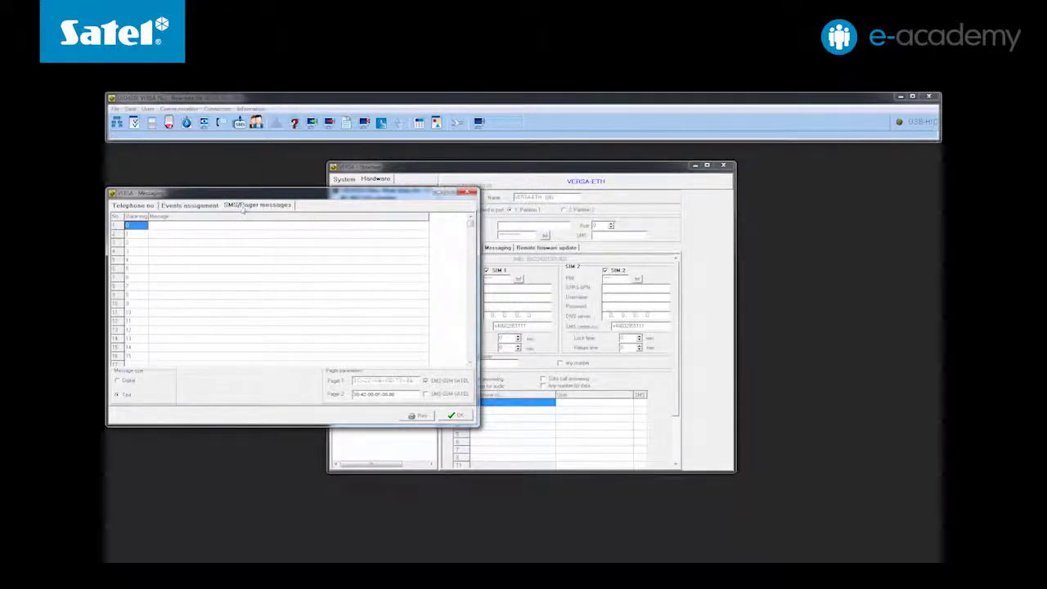
left_click(223, 224)
left_click(223, 224)
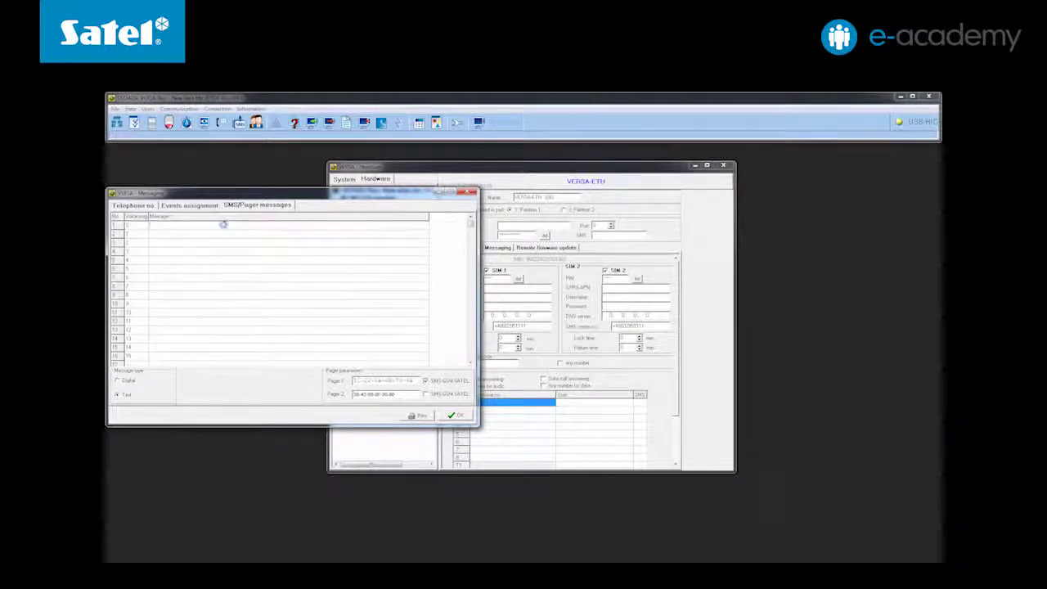
type("ARMED")
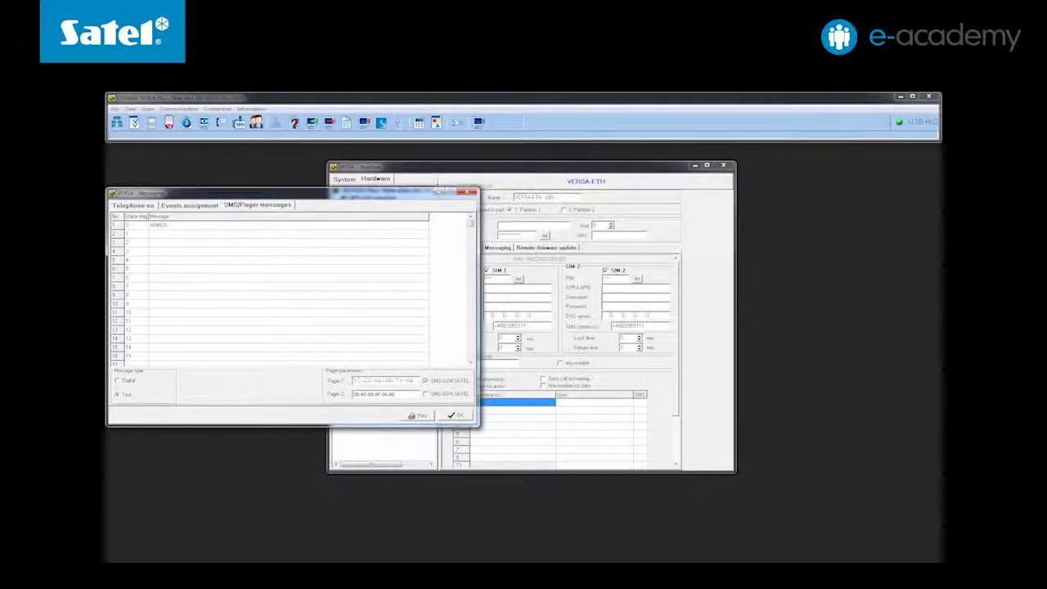
left_click(222, 234)
left_click(222, 234)
type("DISARMED")
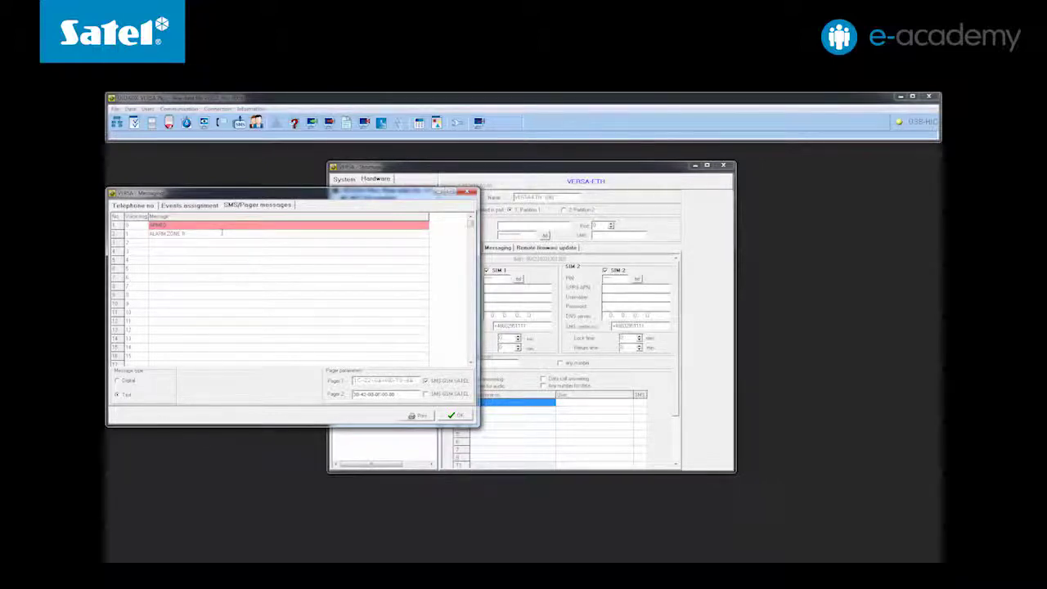
Assign the partition 1 arming event of User 30 to telephone T1 for messaging.
left_click(190, 206)
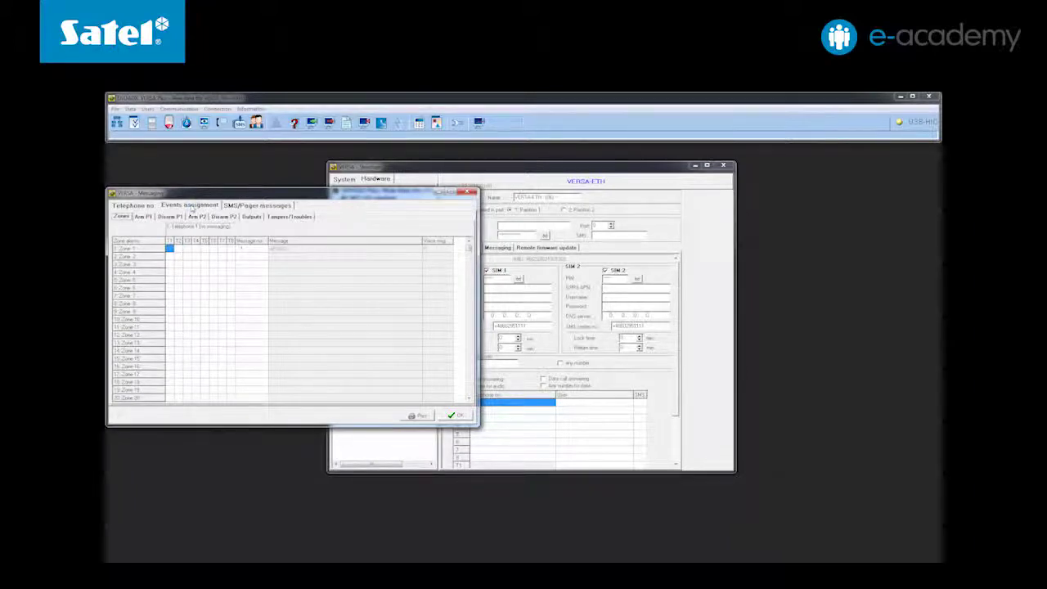
left_click(145, 216)
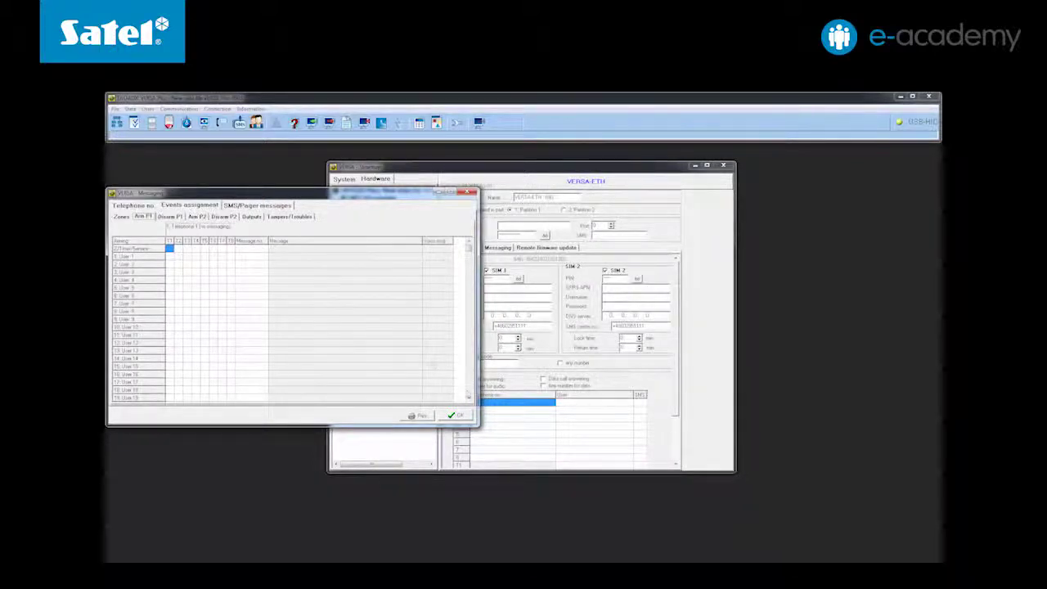
scroll(470, 398, "down", 4)
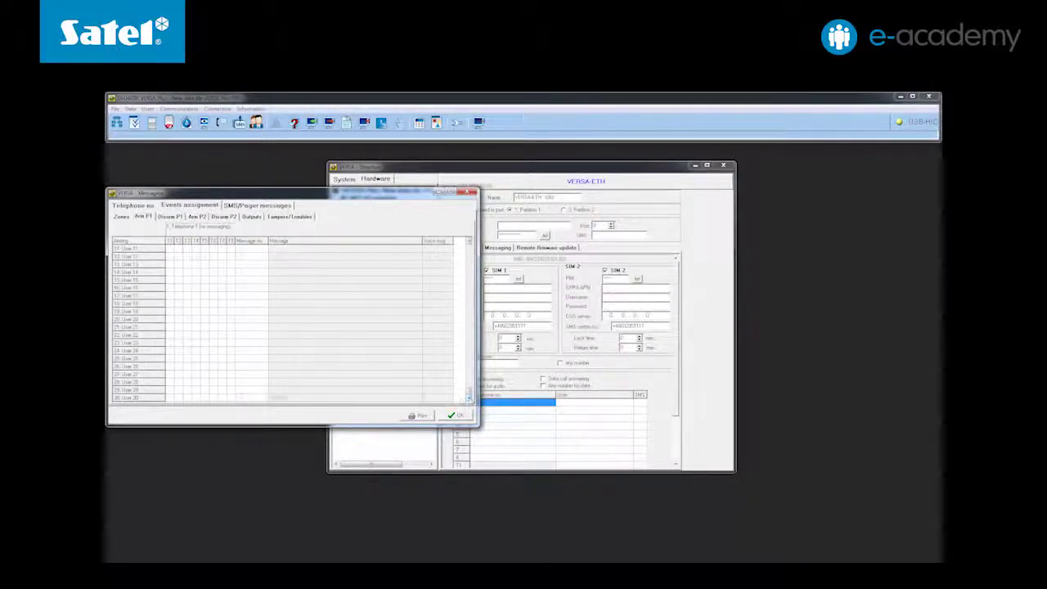
left_click(169, 399)
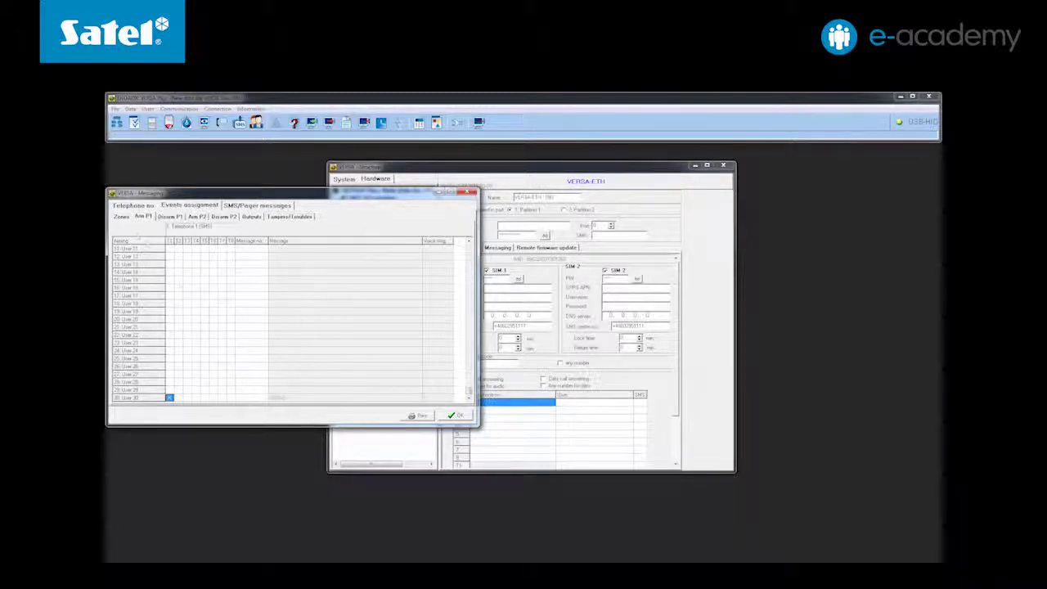
Assign the Zone 1 alarm to telephone T1 with the zone alarm message and write the data to the panel.
left_click(121, 216)
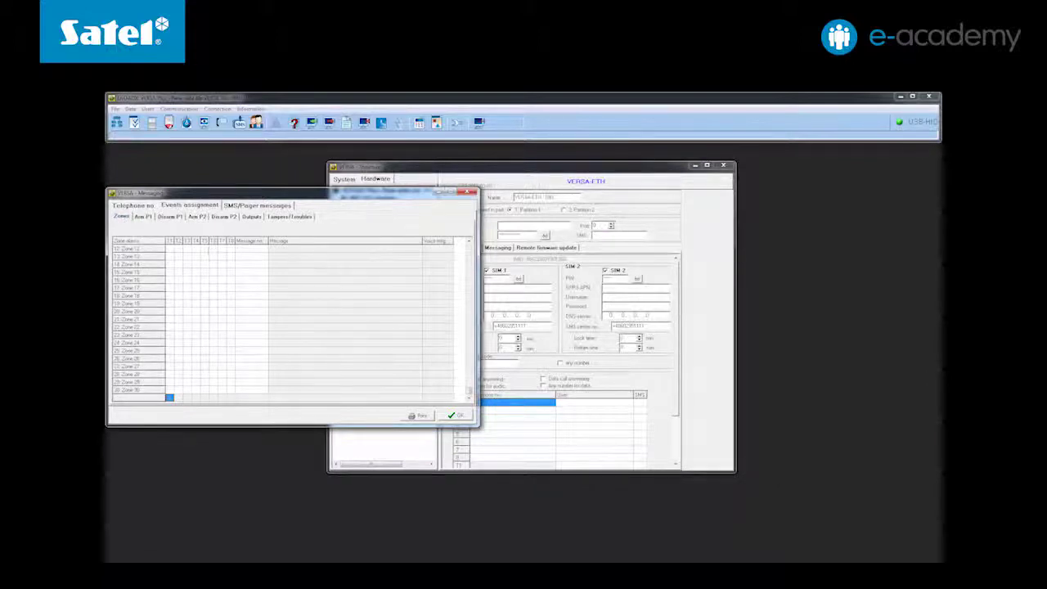
scroll(468, 244, "up", 4)
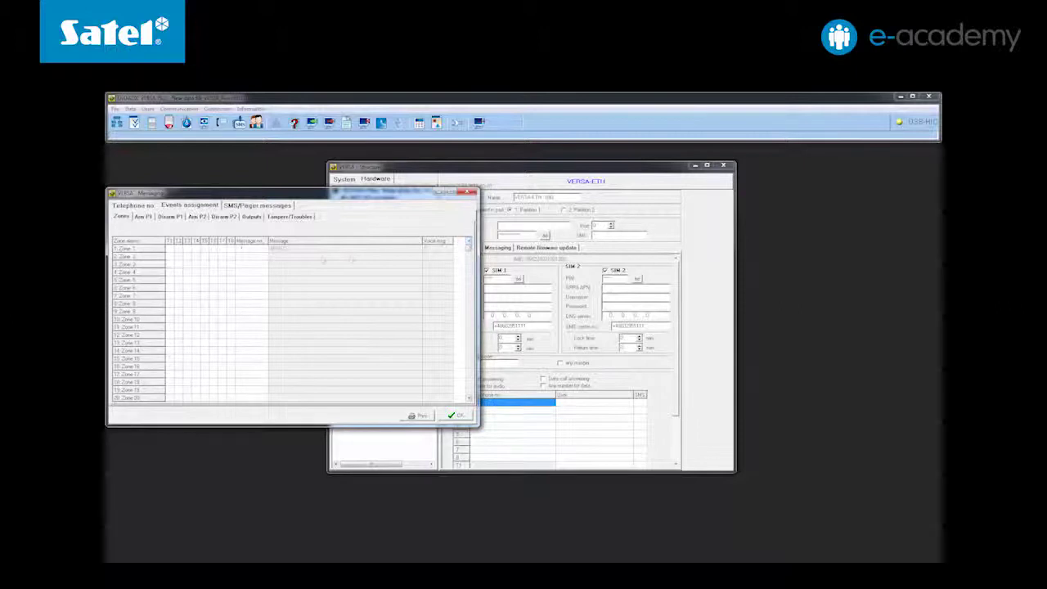
left_click(169, 249)
left_click(256, 252)
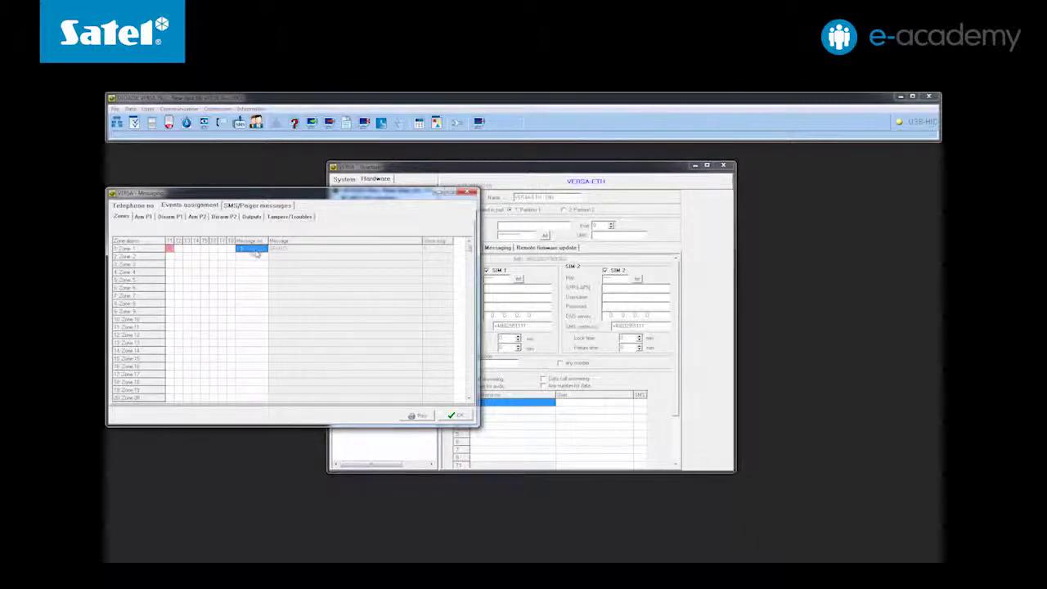
type("1")
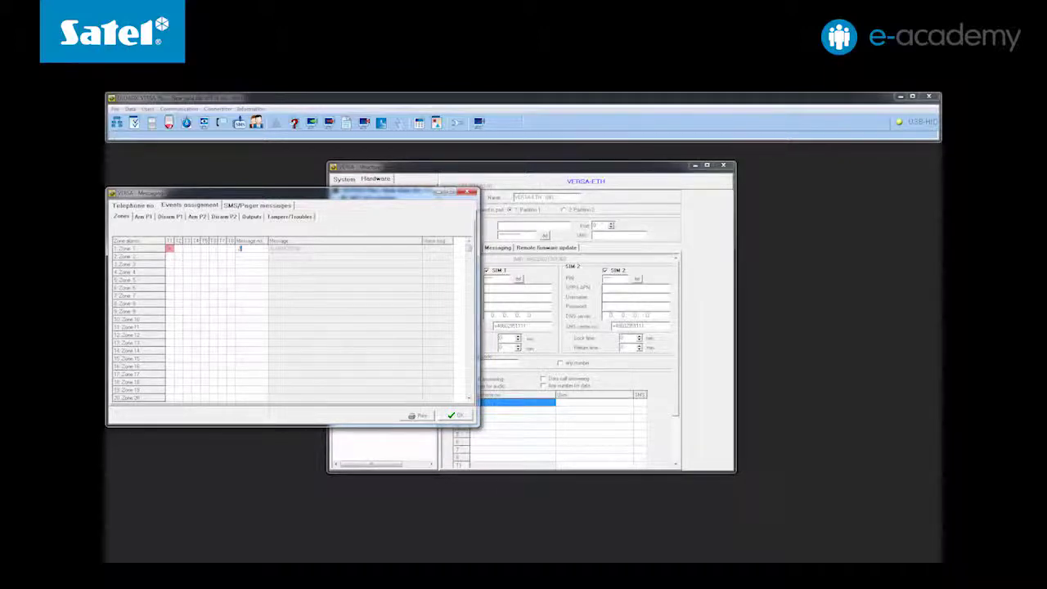
left_click(329, 123)
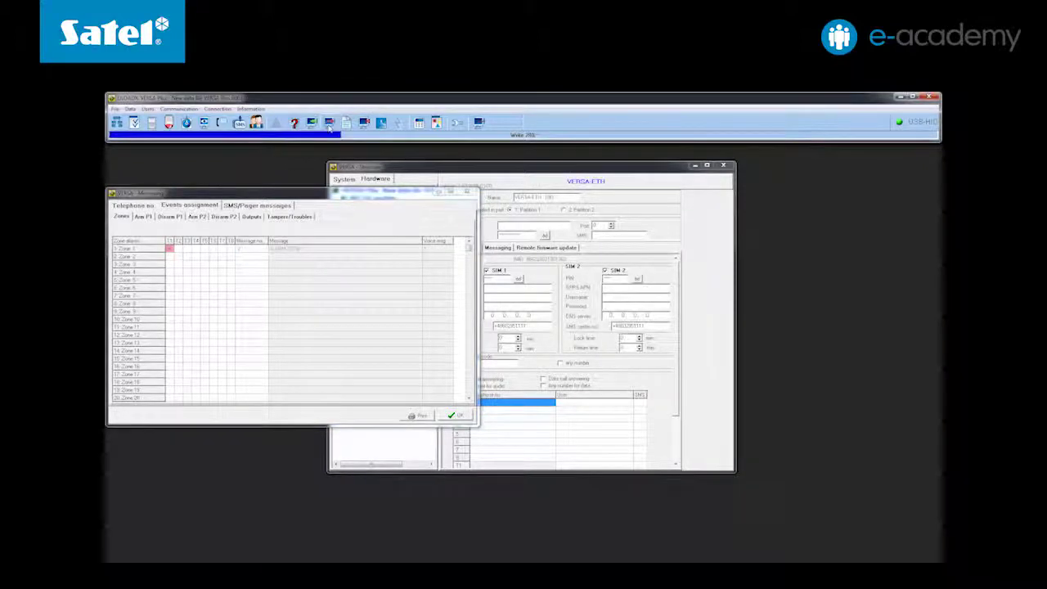